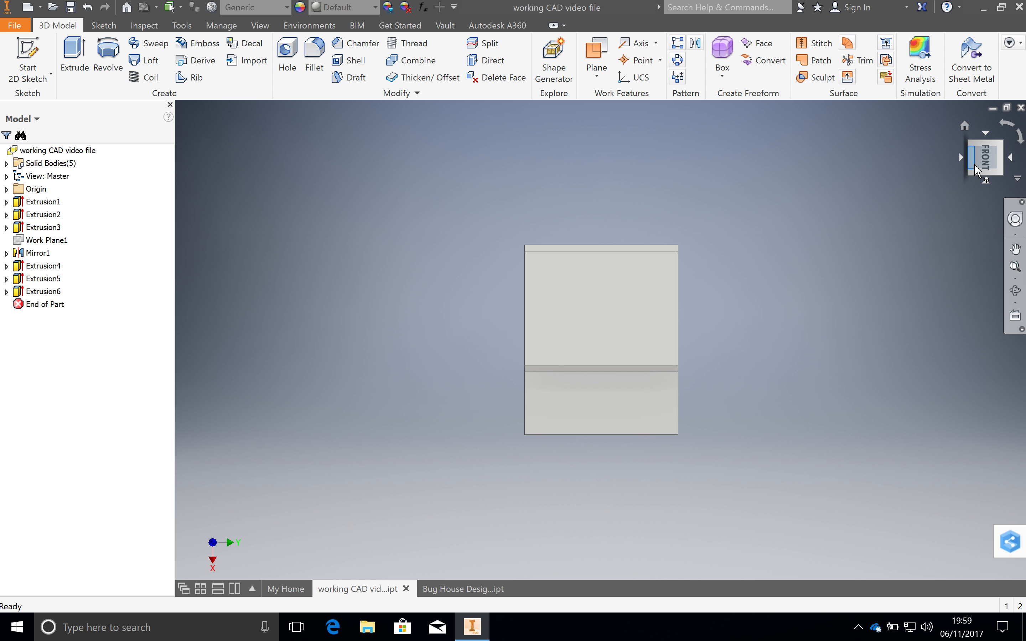
# Step: Orient the view squarely to the house's open gable end and define it as the Front view
pyautogui.click(1003, 146)
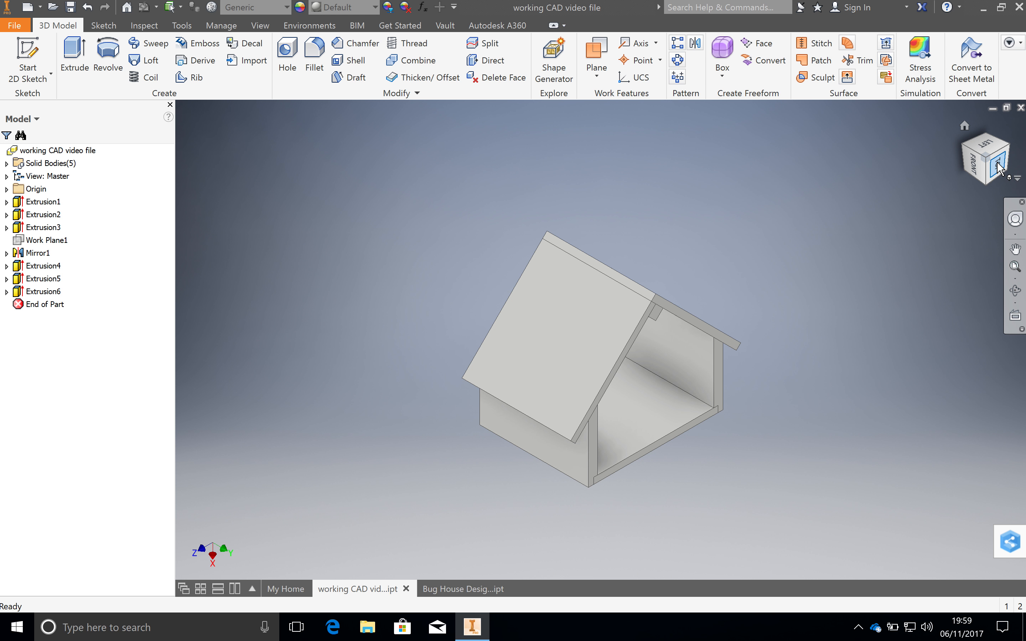
pyautogui.click(998, 170)
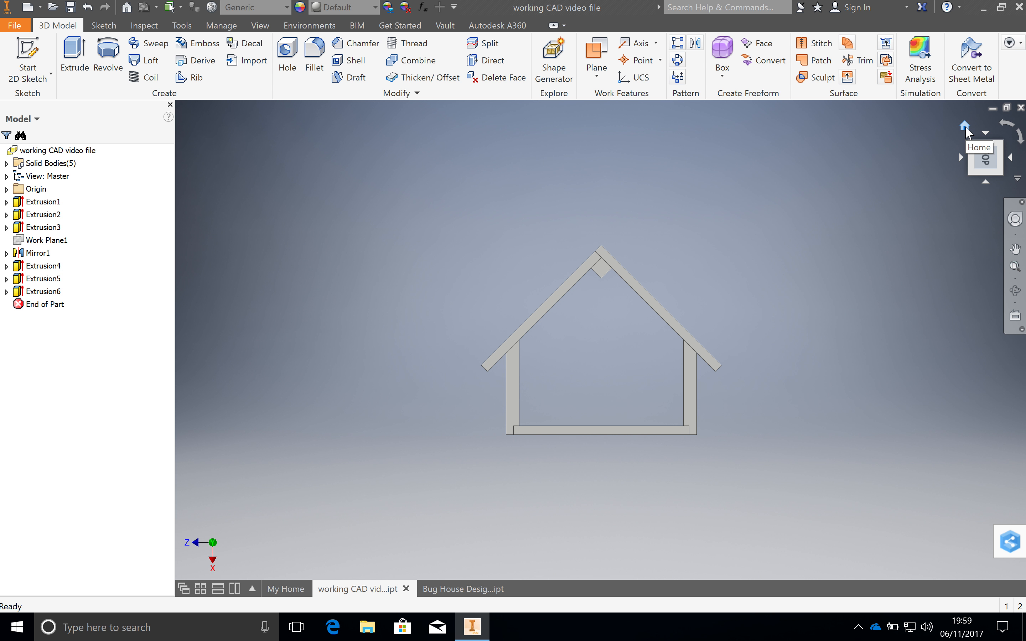
pyautogui.rightClick(967, 129)
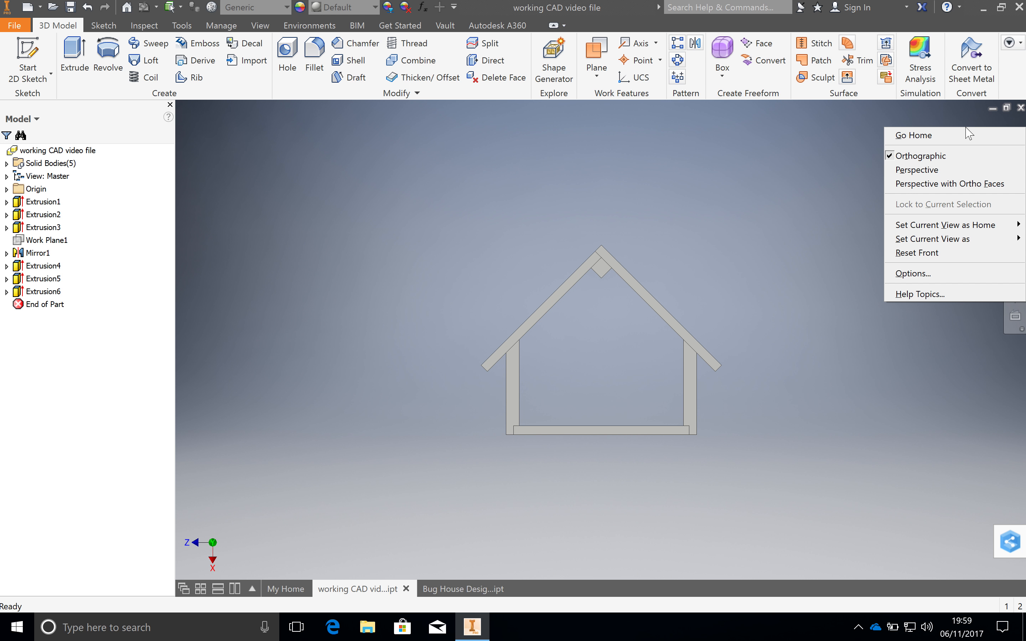
pyautogui.moveTo(966, 238)
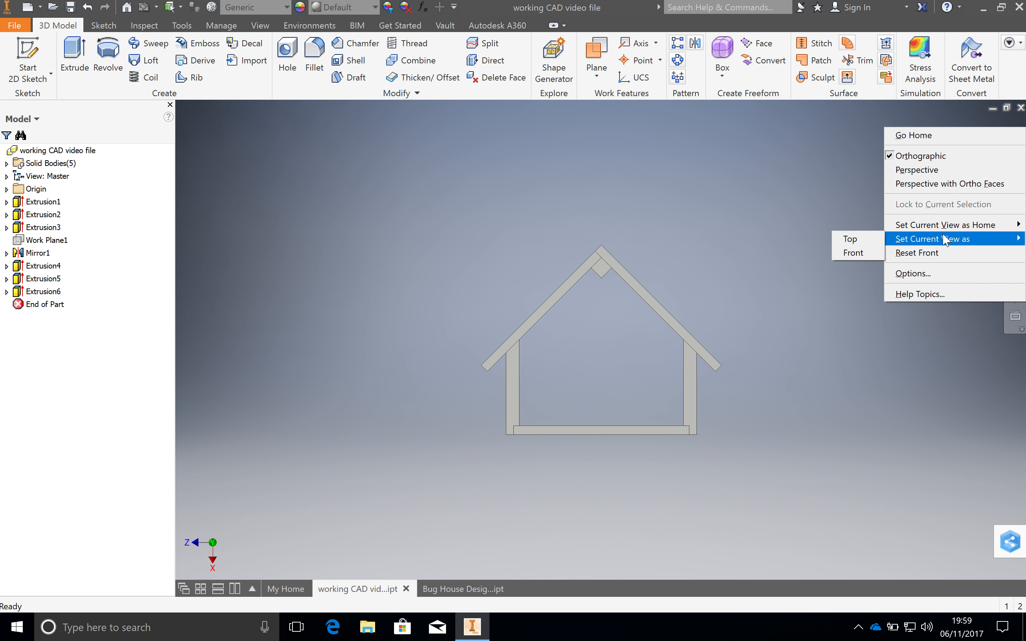
pyautogui.click(868, 251)
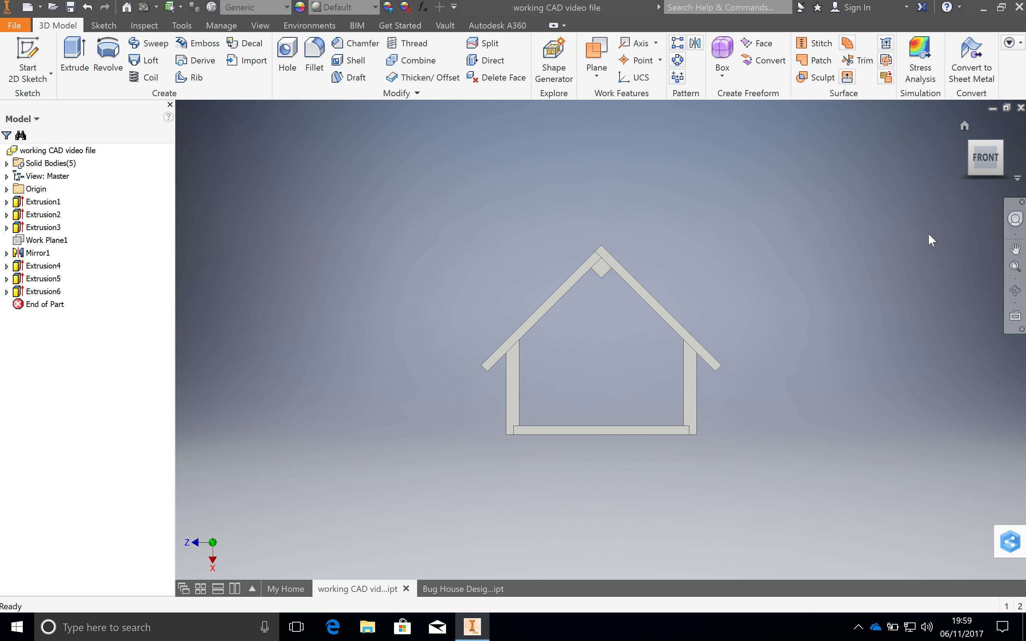
# Step: Turn the house to the isometric view between Top, Left and Front and save it as the home view with Fit to View
pyautogui.click(971, 150)
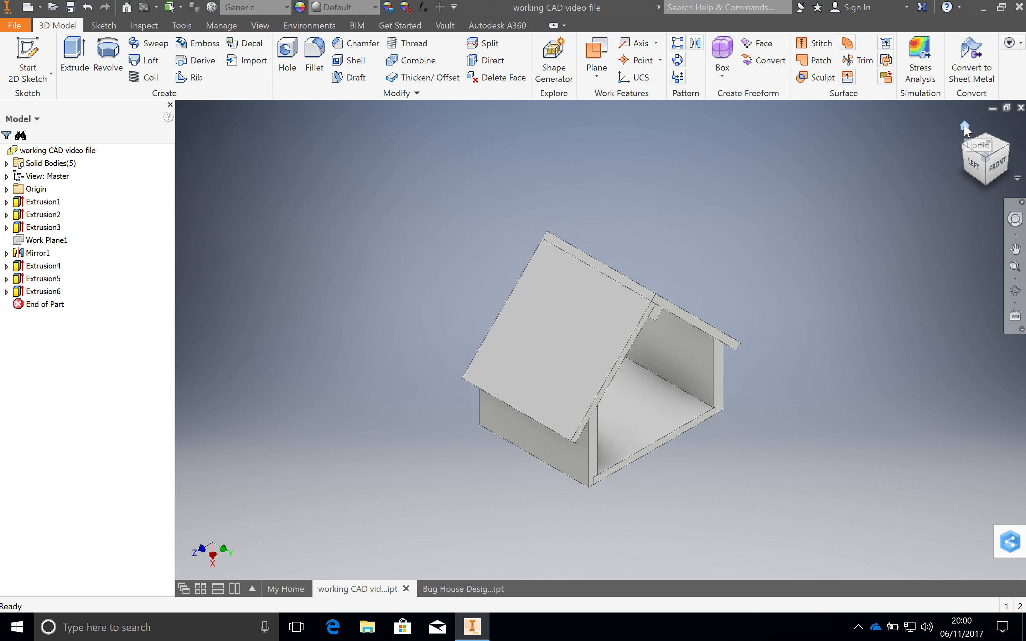
pyautogui.rightClick(968, 131)
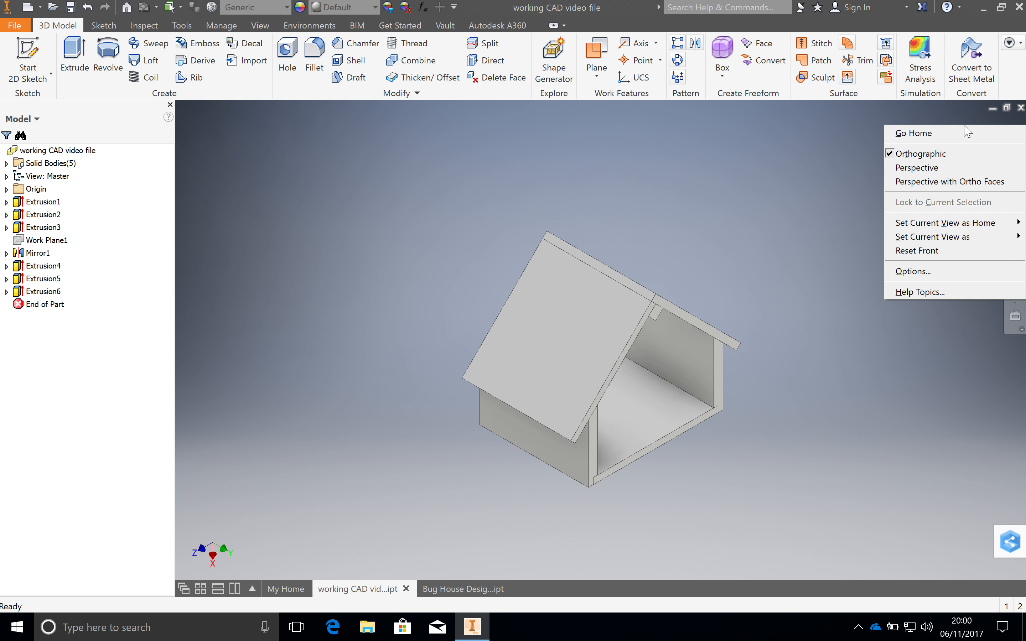
pyautogui.moveTo(941, 223)
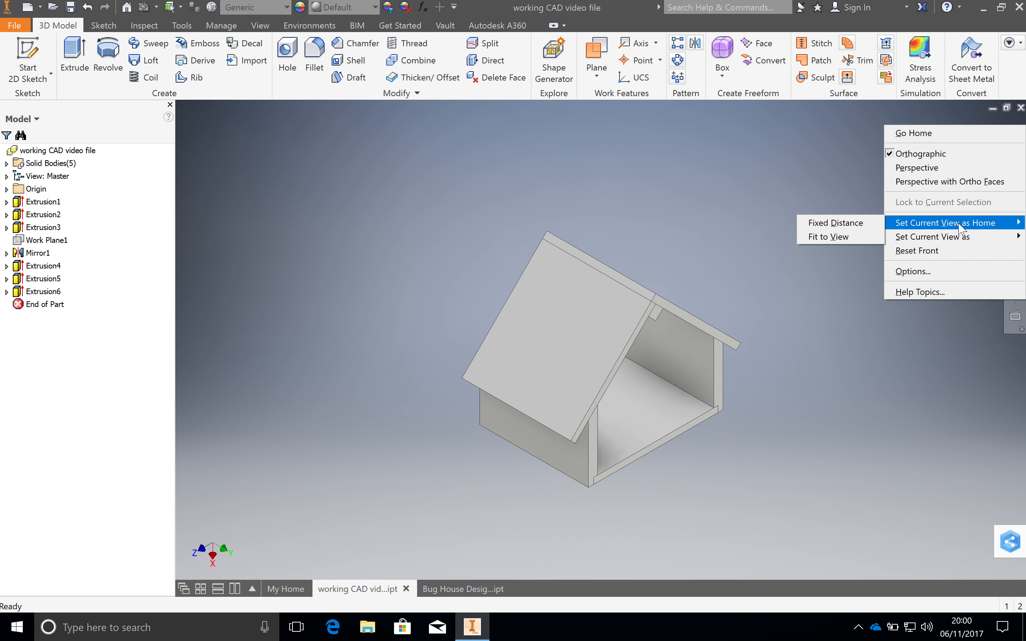
pyautogui.click(857, 235)
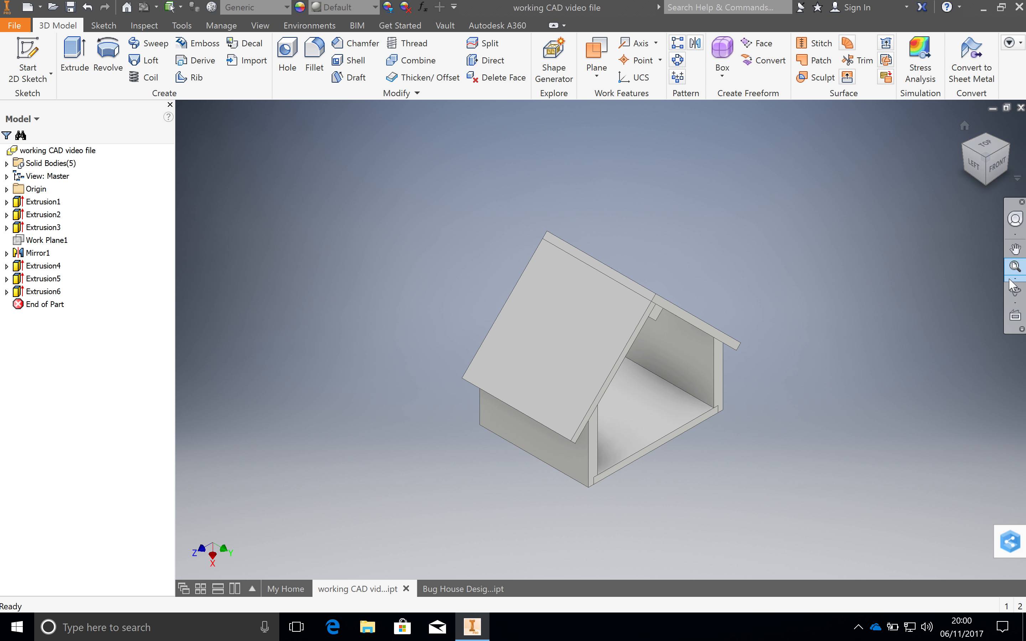
# Step: Test the saved home view by orbiting the house freely and returning to the home orientation
pyautogui.click(1015, 290)
pyautogui.moveTo(693, 323); pyautogui.dragTo(630, 281)
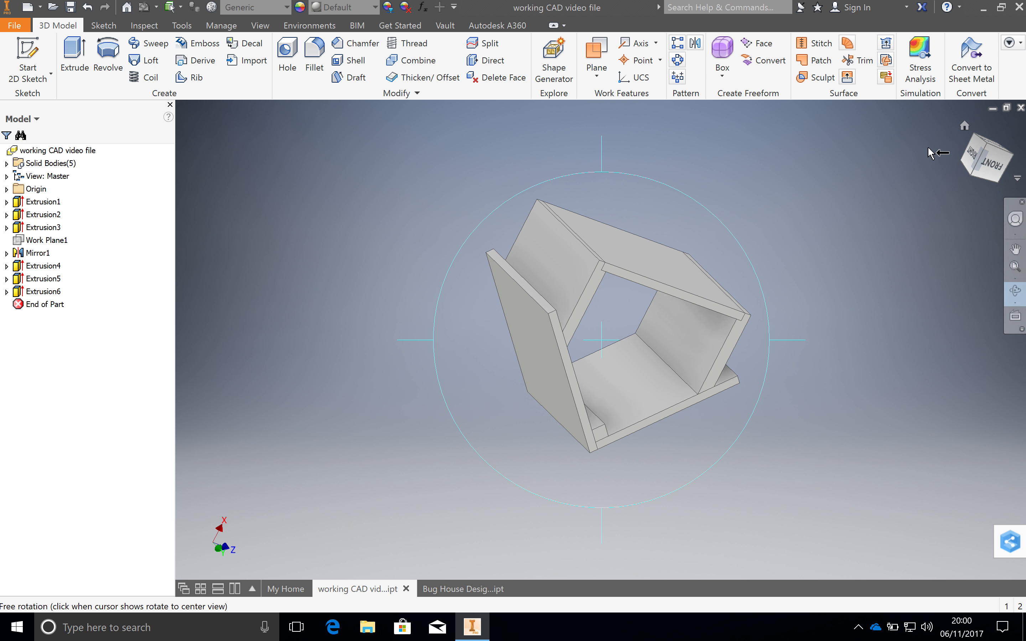
pyautogui.click(963, 125)
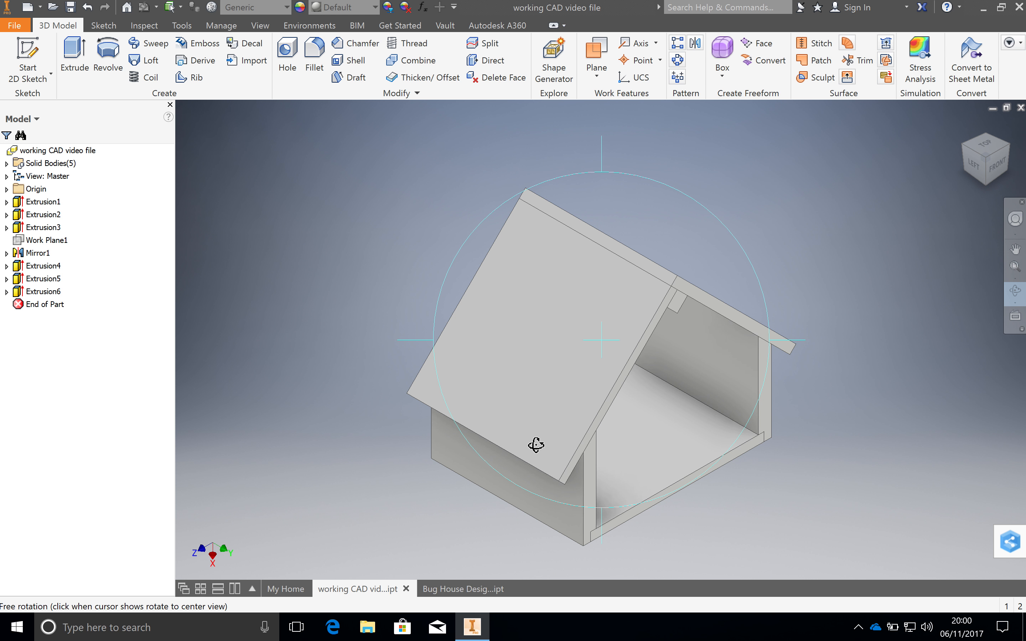
pyautogui.press('Escape')
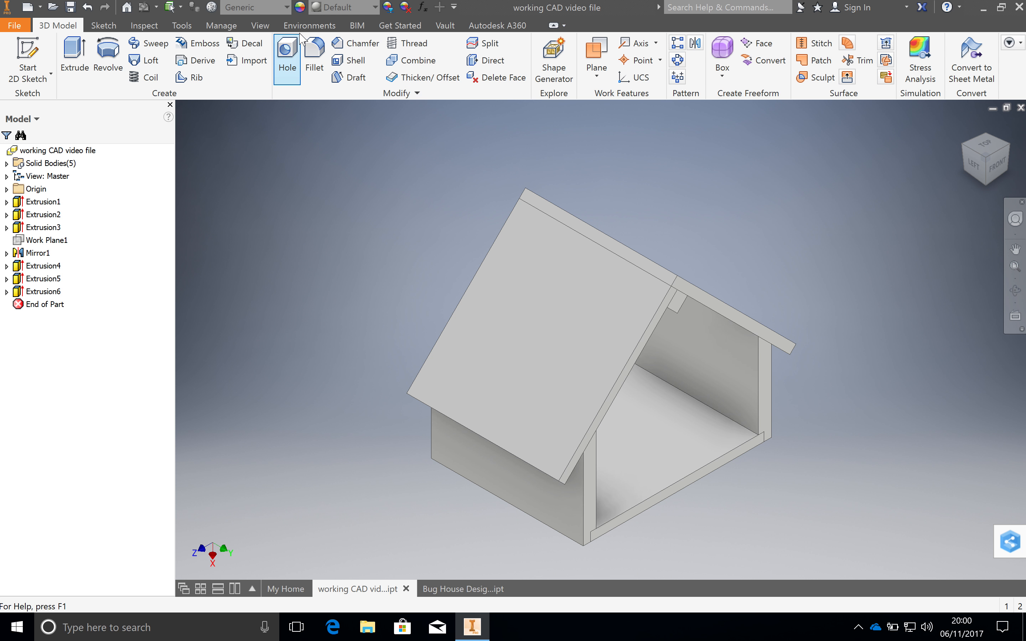
# Step: Open the Appearance Browser, move it clear of the model and search the appearances for "pine"
pyautogui.click(300, 9)
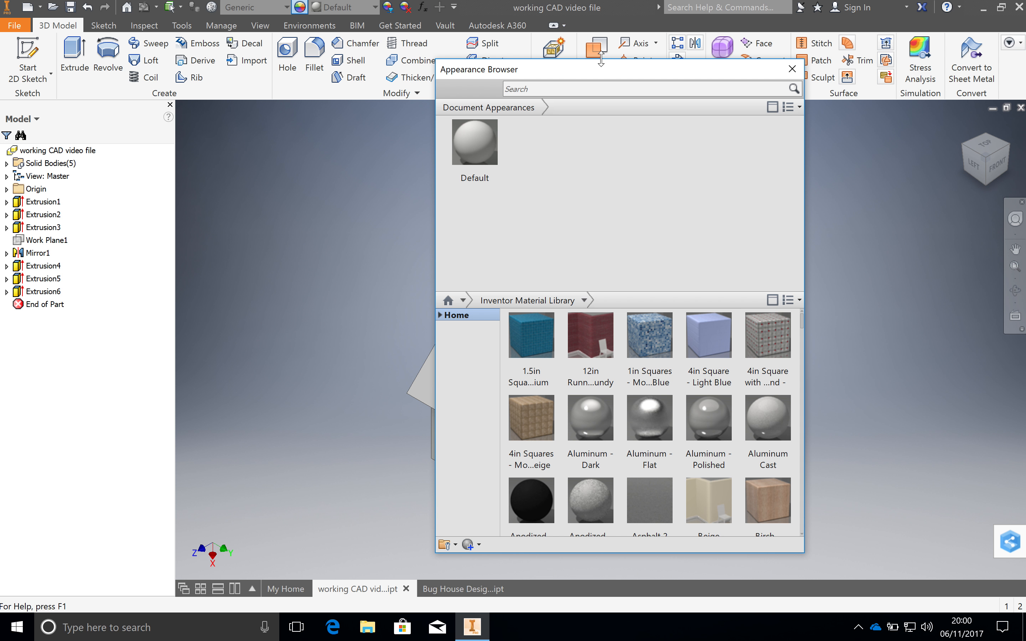
pyautogui.moveTo(646, 78); pyautogui.dragTo(331, 115)
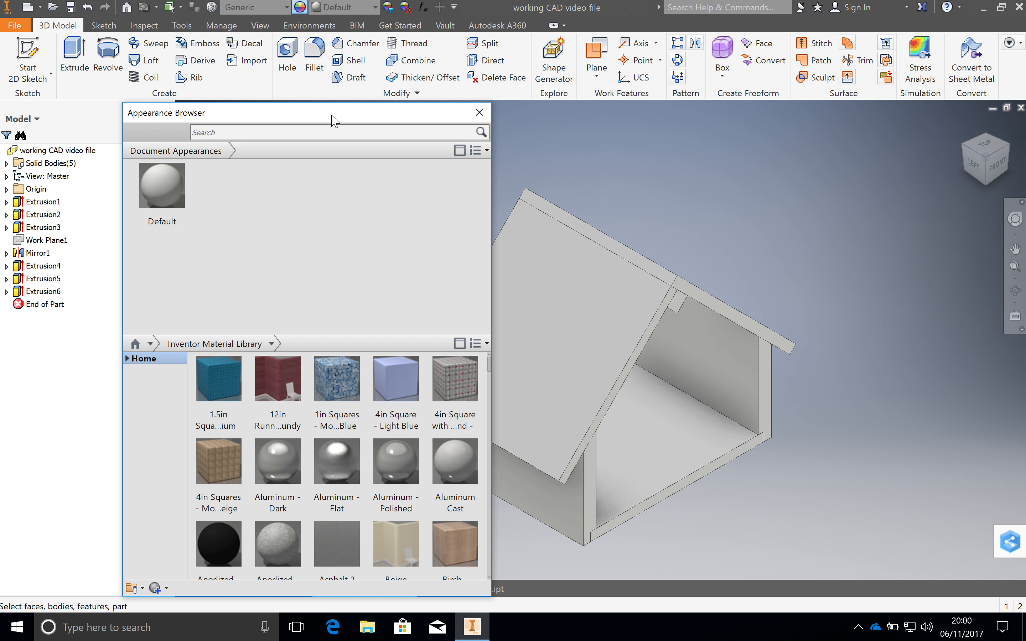
pyautogui.click(326, 137)
pyautogui.click(326, 137)
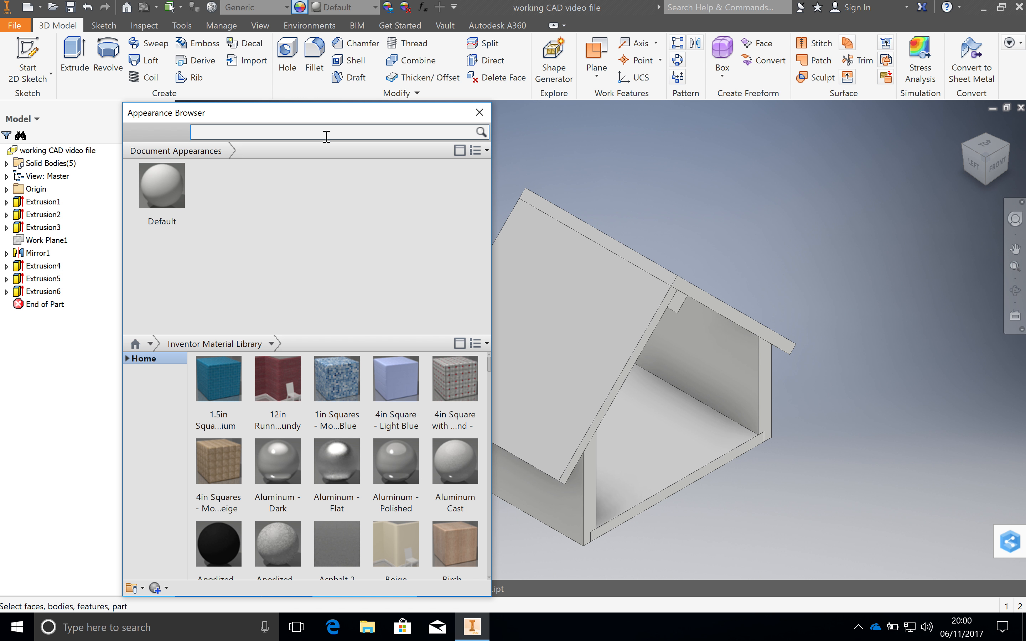
pyautogui.write('pine')
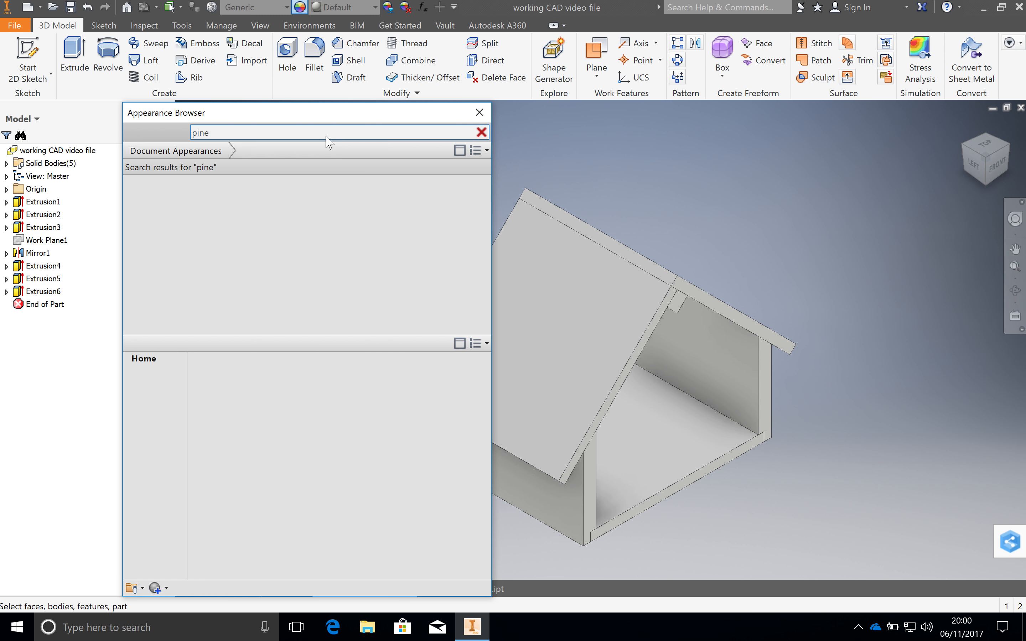
pyautogui.press('Return')
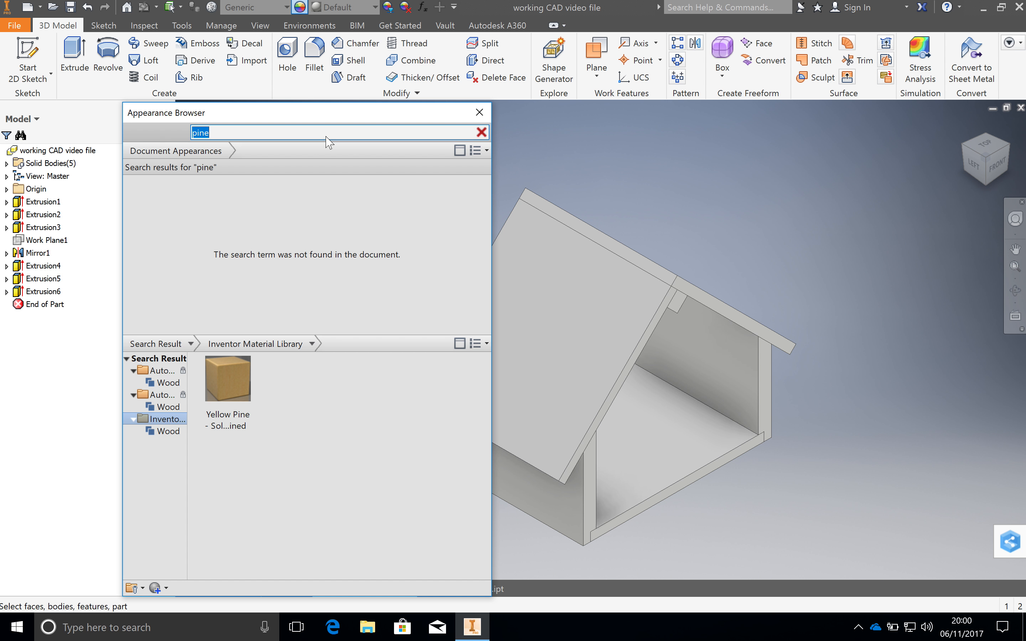
# Step: Apply the Yellow Pine - Solid Stained Light Low Gloss appearance to Extrusion1, Extrusion2, Mirror1 and Extrusion6
pyautogui.moveTo(229, 383)
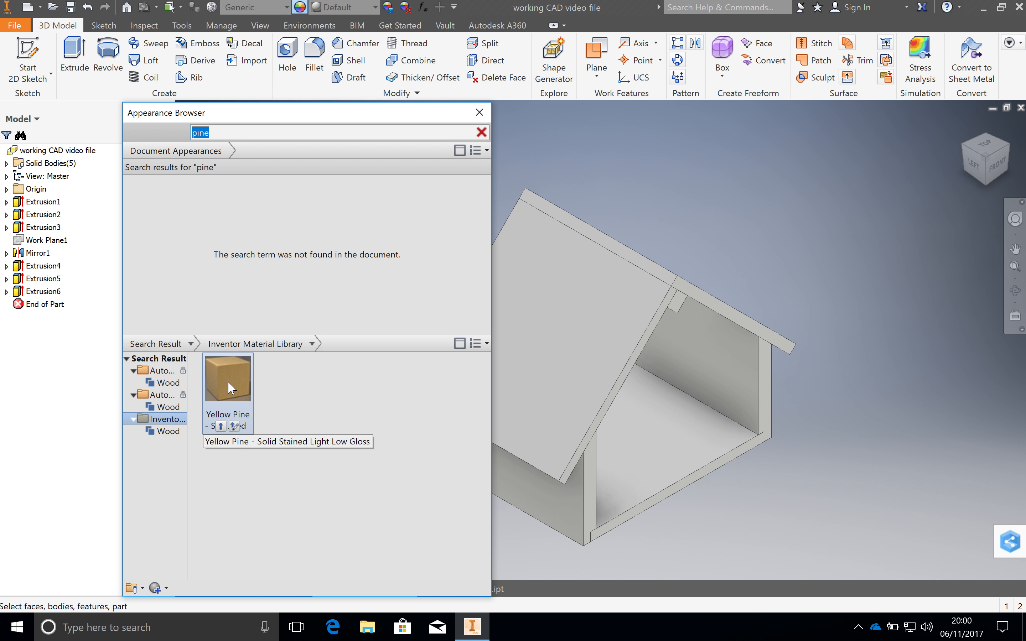
pyautogui.click(52, 205)
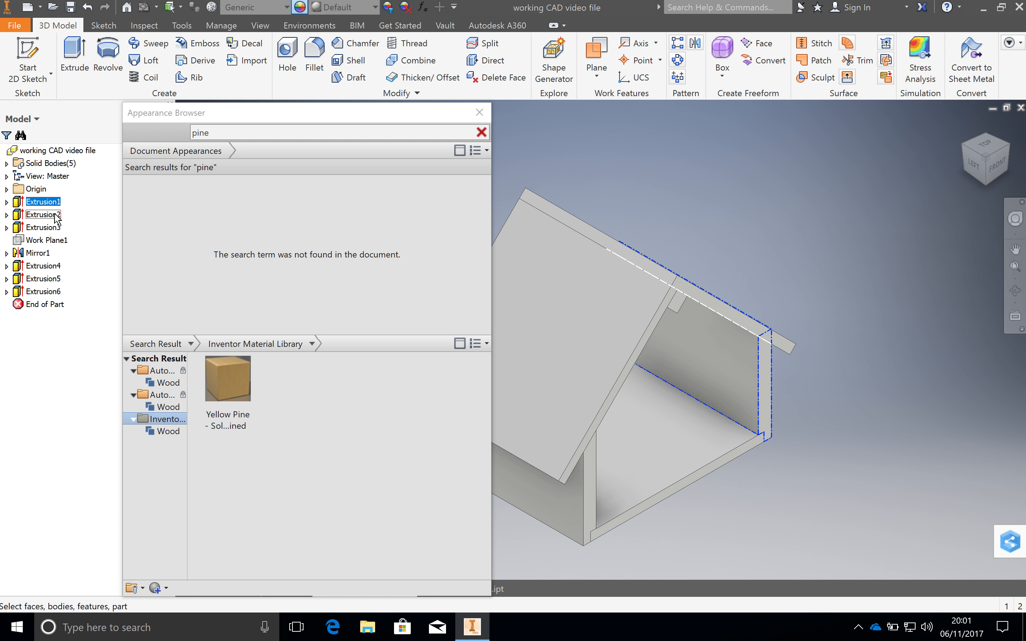
pyautogui.keyDown('ctrl'); pyautogui.click(55, 216); pyautogui.keyUp('ctrl')
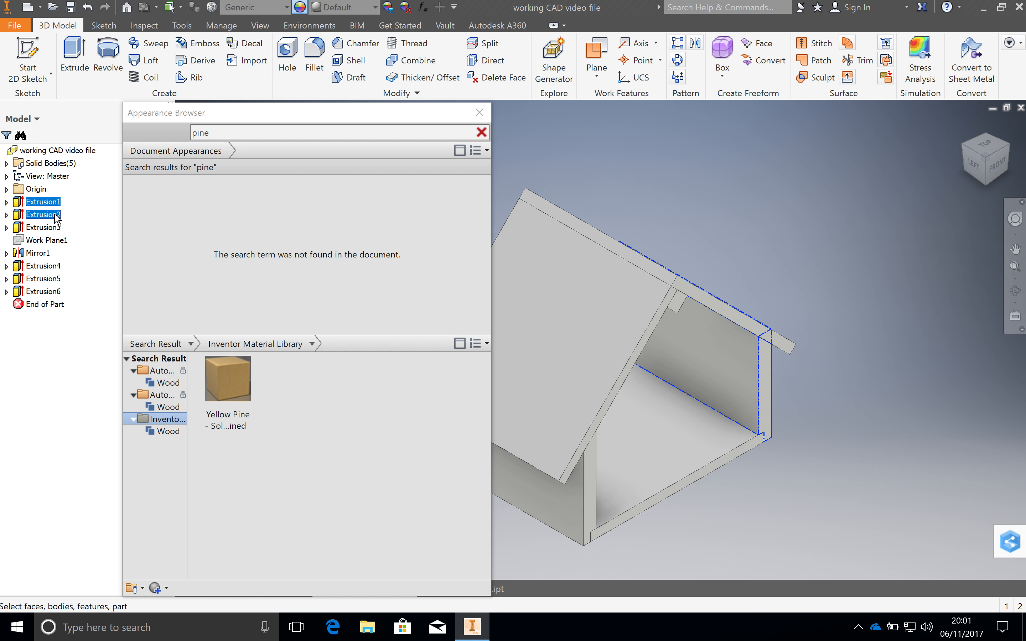
pyautogui.keyDown('ctrl'); pyautogui.click(45, 254); pyautogui.keyUp('ctrl')
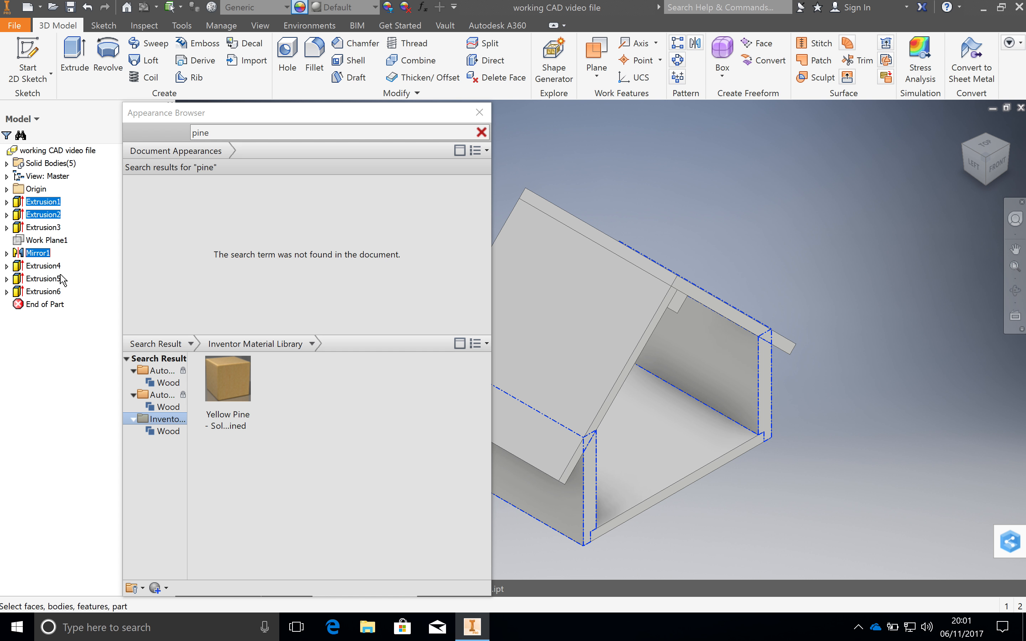
pyautogui.keyDown('ctrl'); pyautogui.click(56, 296); pyautogui.keyUp('ctrl')
pyautogui.click(220, 426)
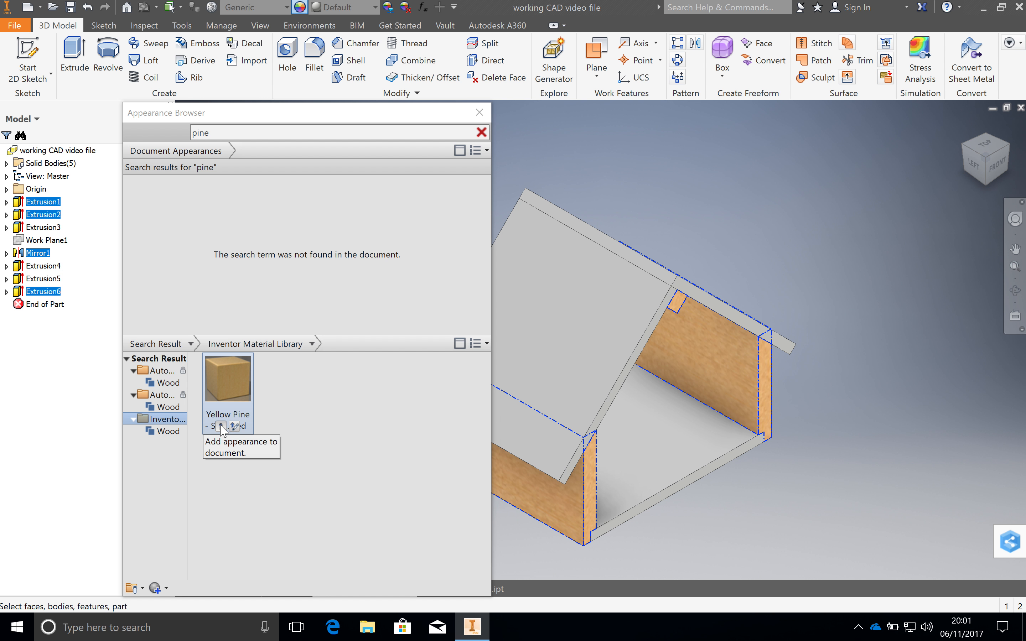
pyautogui.click(221, 426)
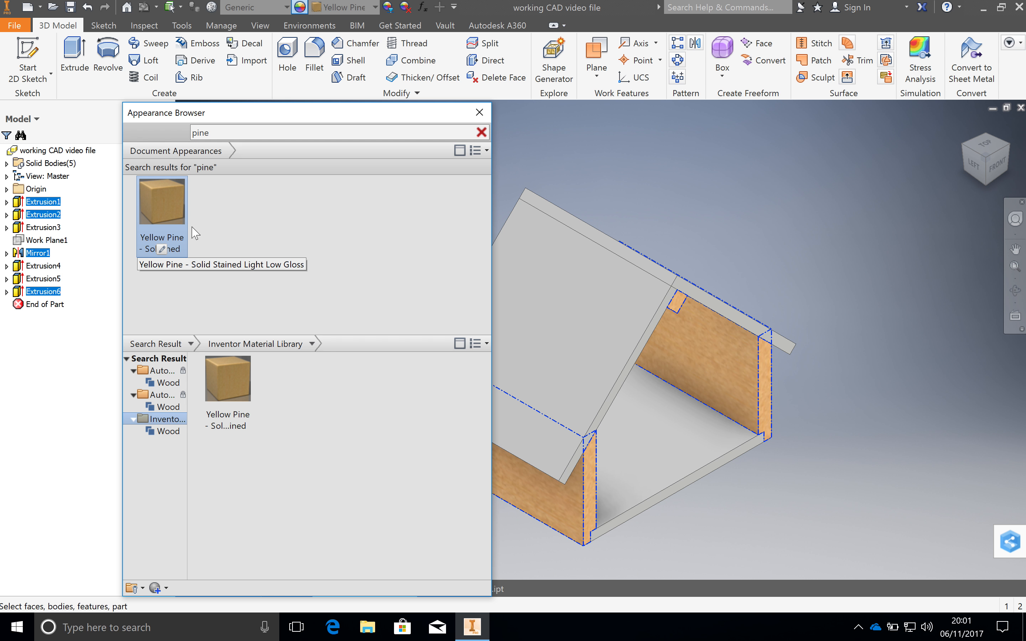
pyautogui.click(69, 356)
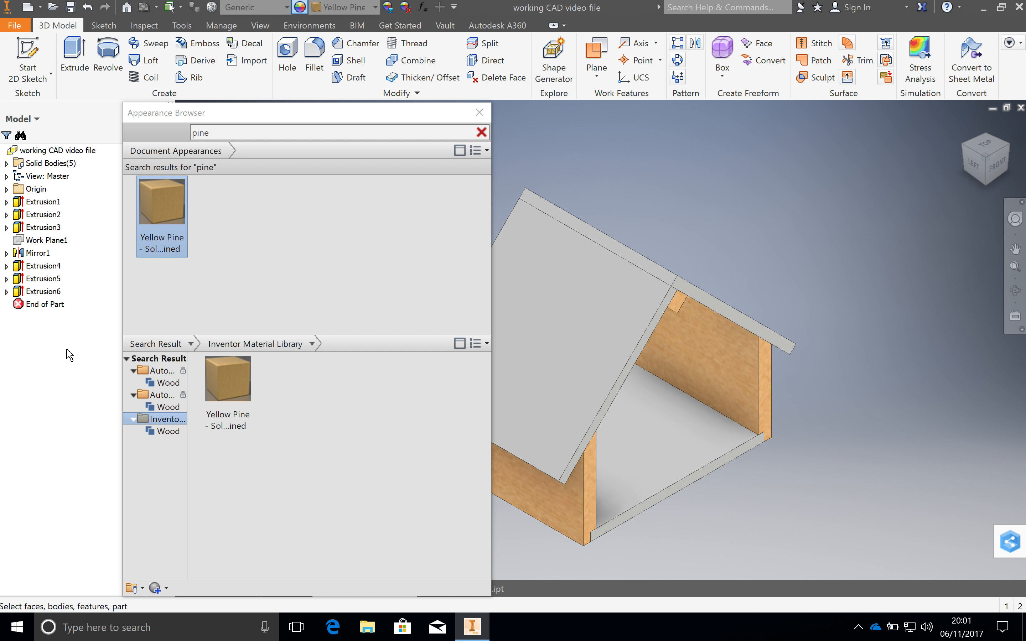
# Step: Search the appearance library for "birch"
pyautogui.click(219, 133)
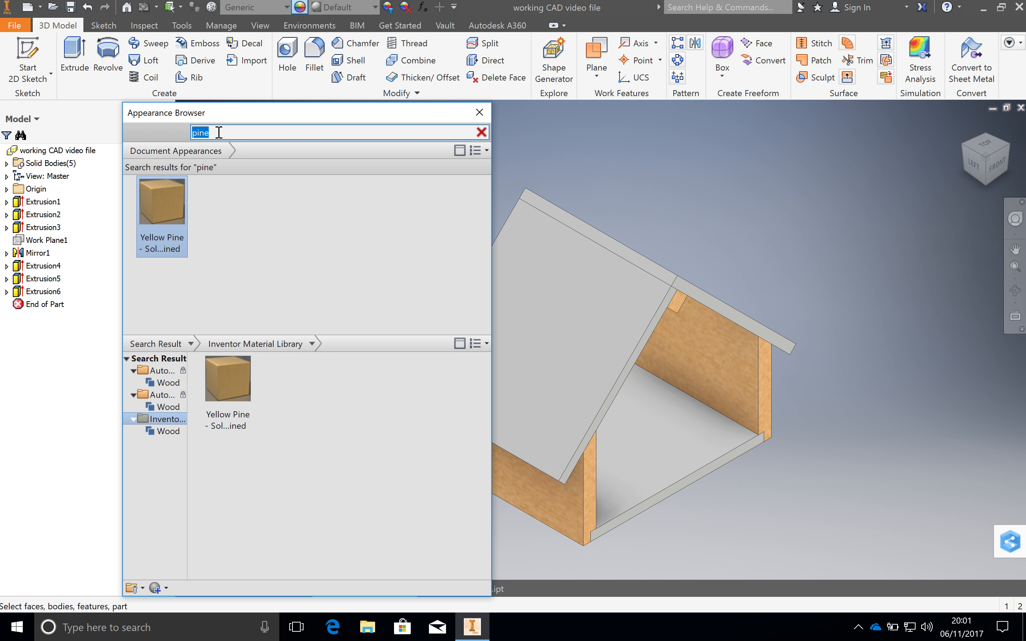
pyautogui.write('birch')
pyautogui.press('Return')
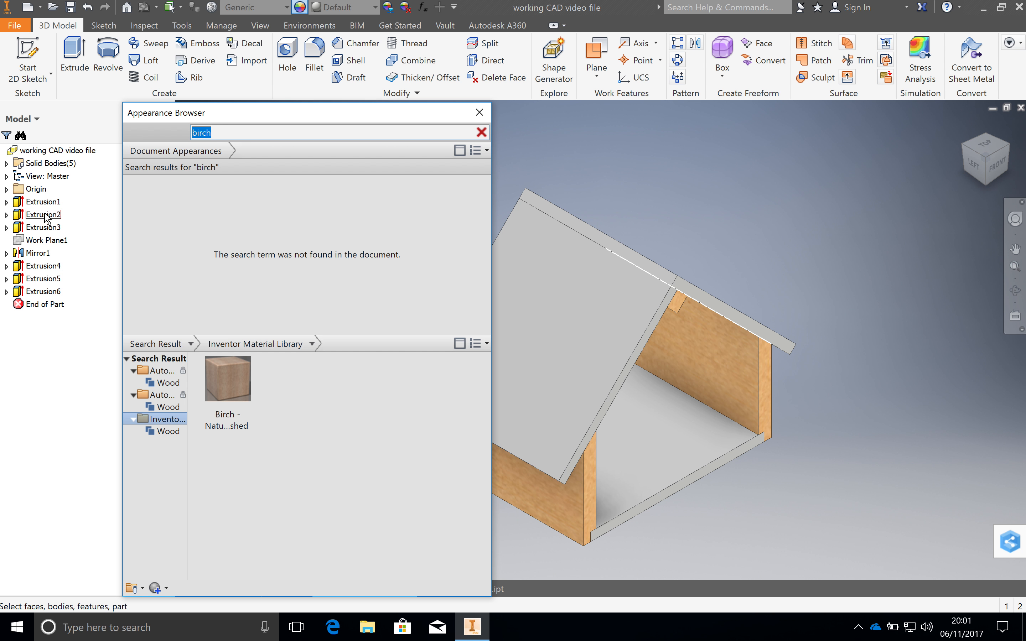
# Step: Apply the Birch - Natural Polished appearance to Extrusion3, Extrusion4 and Extrusion5, and close the Appearance Browser
pyautogui.click(50, 231)
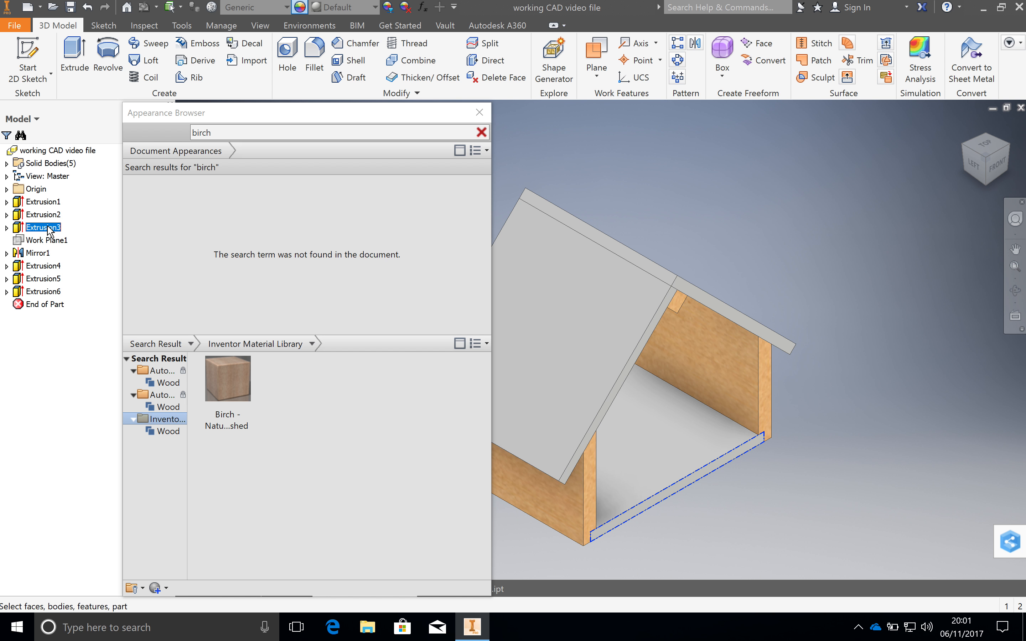
pyautogui.keyDown('ctrl'); pyautogui.click(50, 268); pyautogui.keyUp('ctrl')
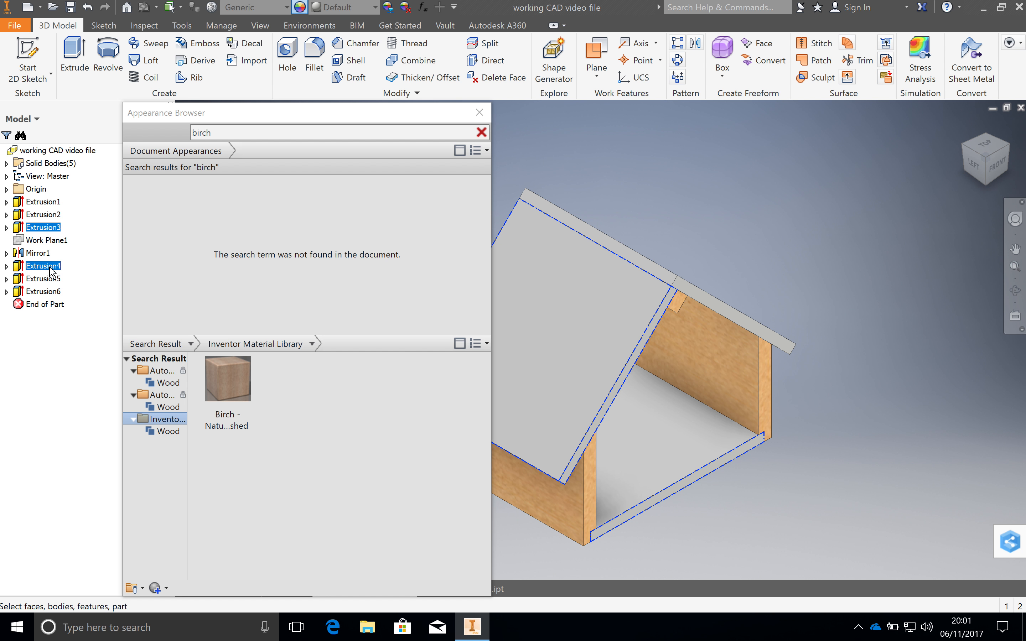
pyautogui.keyDown('ctrl'); pyautogui.click(53, 282); pyautogui.keyUp('ctrl')
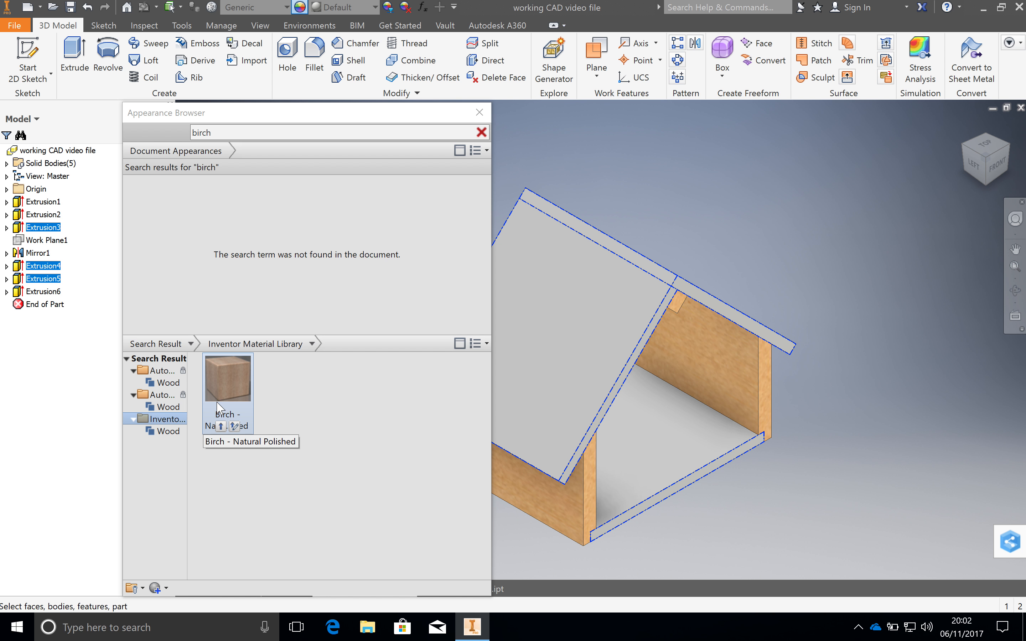
pyautogui.click(221, 427)
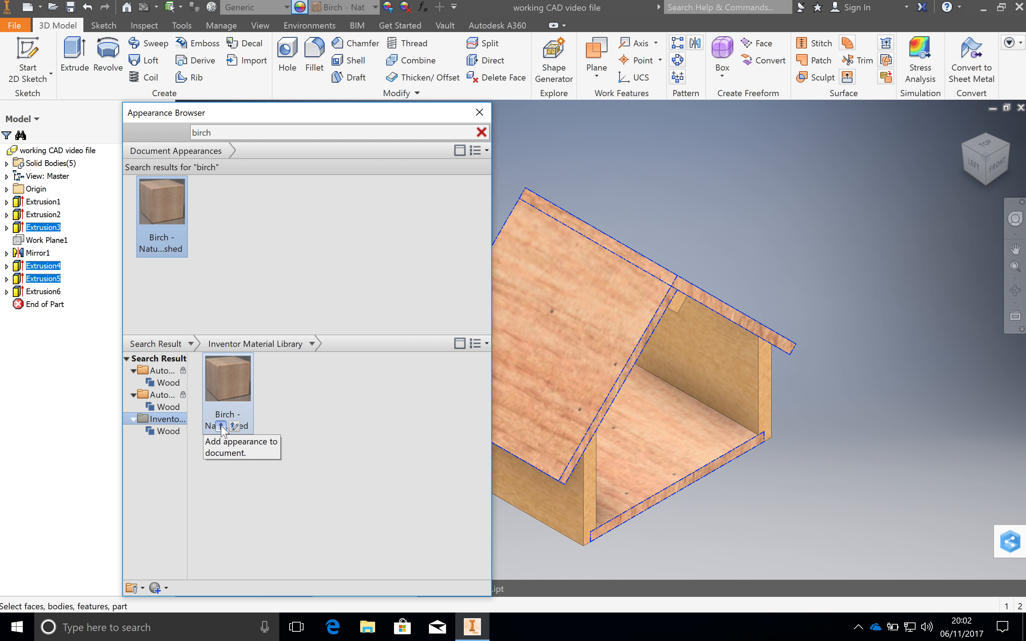
pyautogui.click(76, 363)
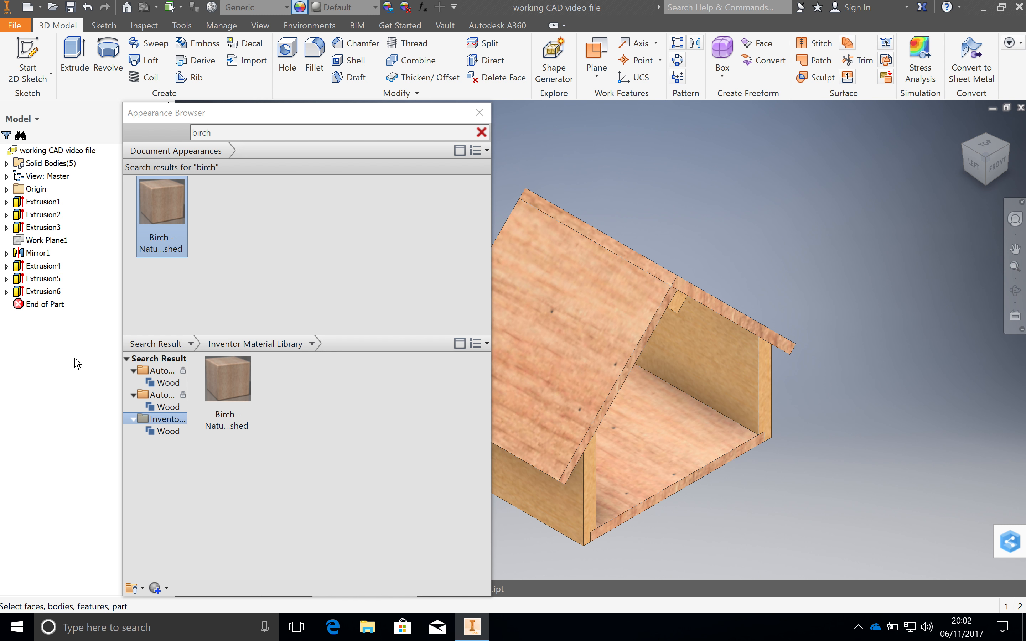
pyautogui.click(479, 112)
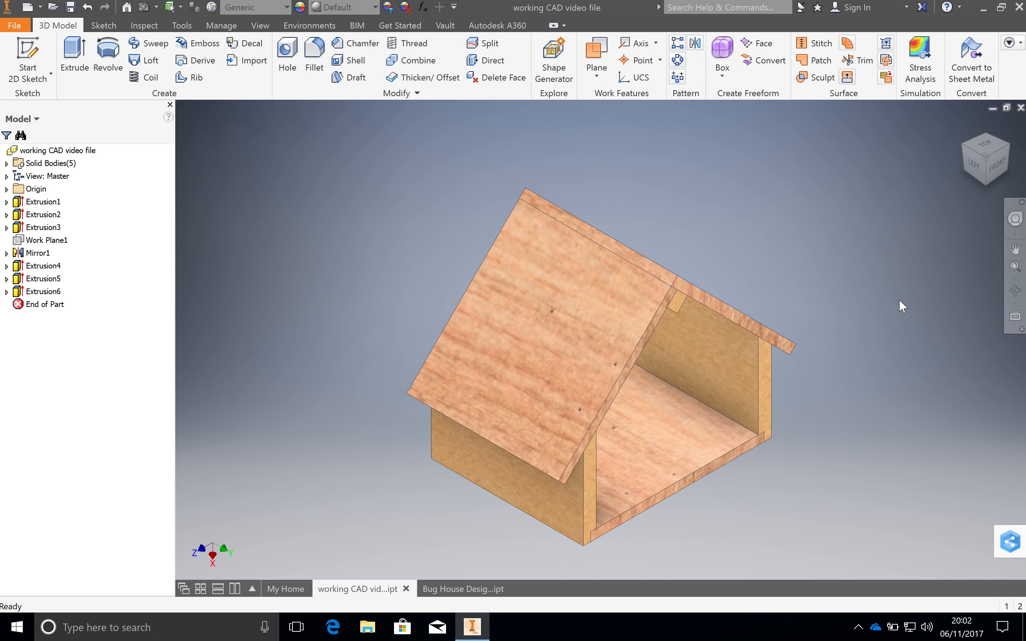
pyautogui.click(1000, 172)
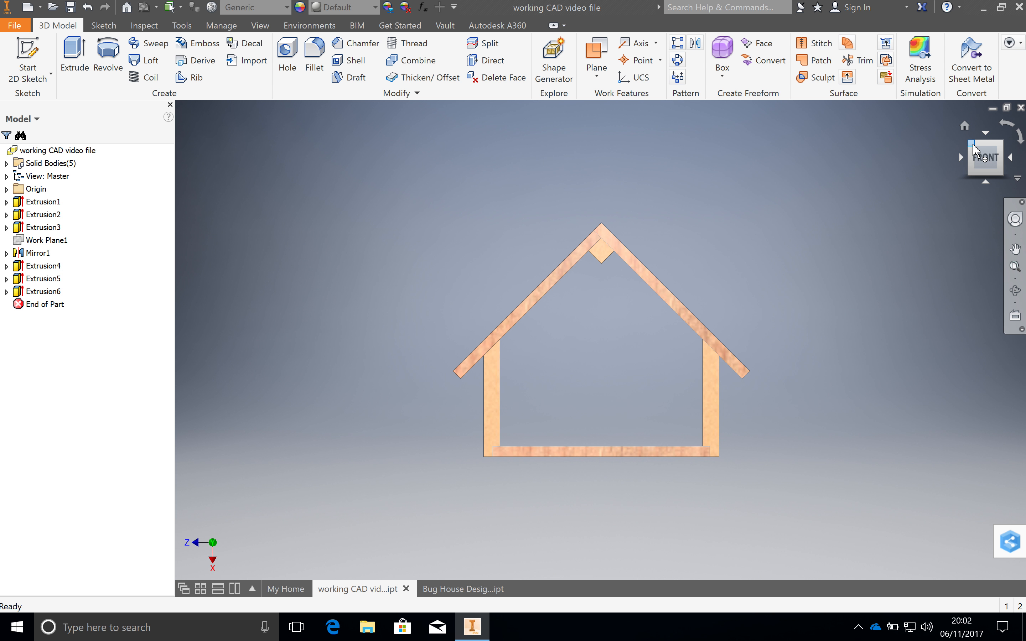
pyautogui.click(972, 144)
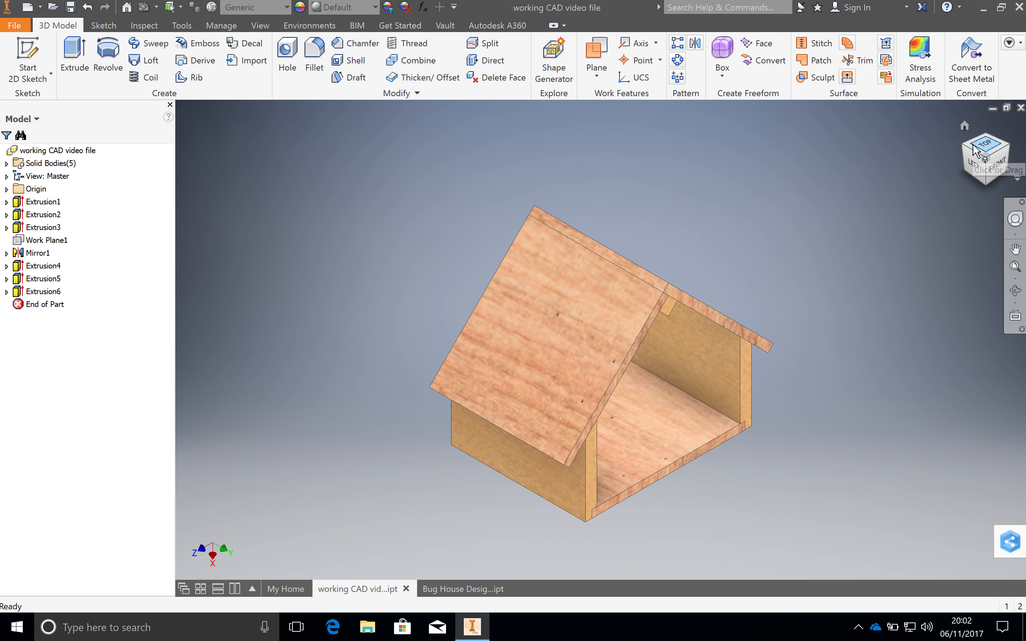